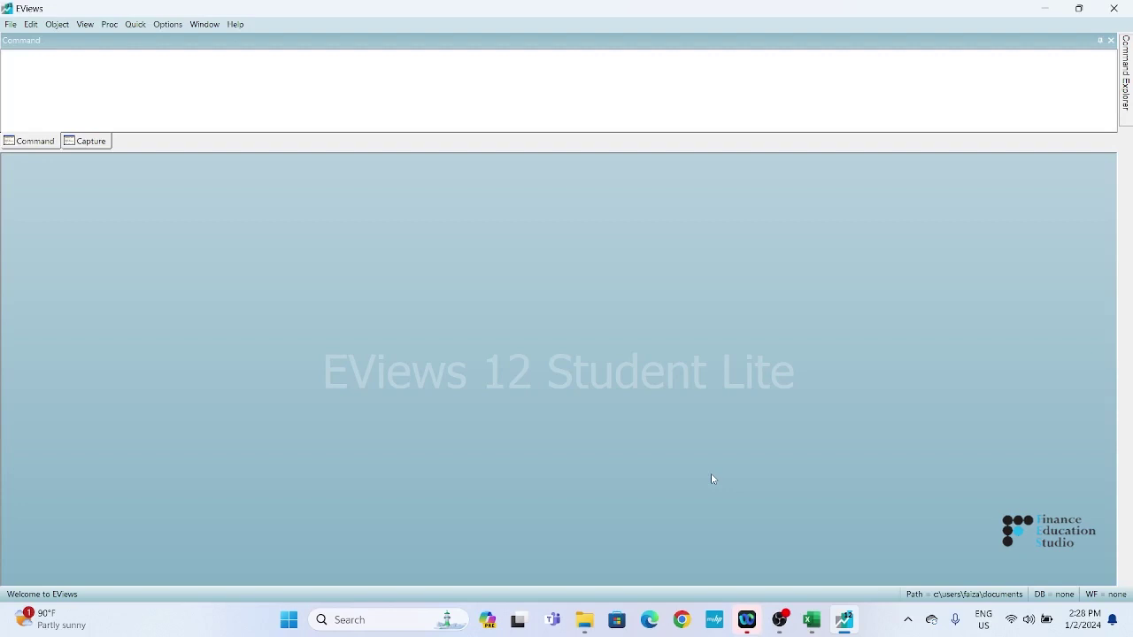
Review the Year, GDP, INF, IR and ER data ranges in the Excel workbook.
{"action": "left_click", "coordinate": [813, 620]}
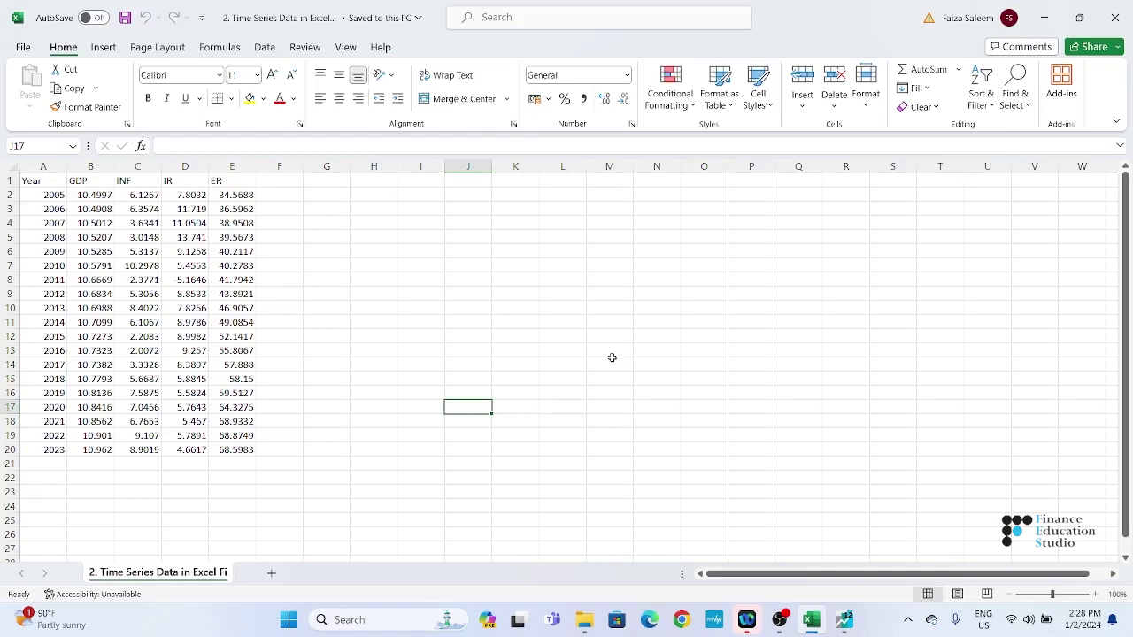
{"action": "left_click_drag", "start_coordinate": [36, 166], "coordinate": [232, 168]}
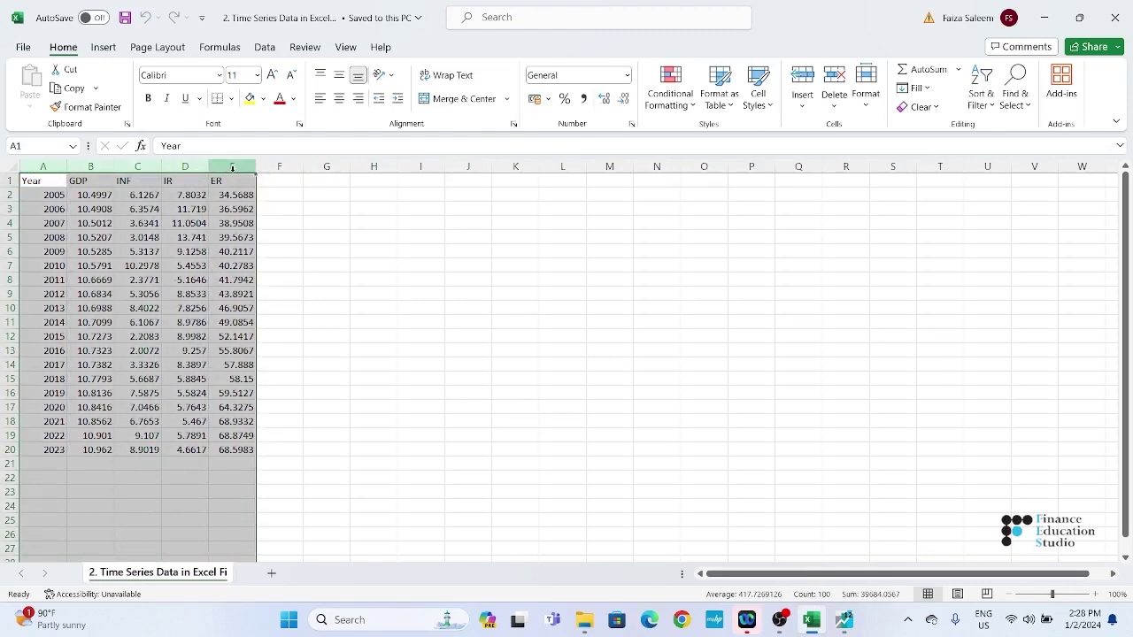
{"action": "left_click", "coordinate": [358, 333]}
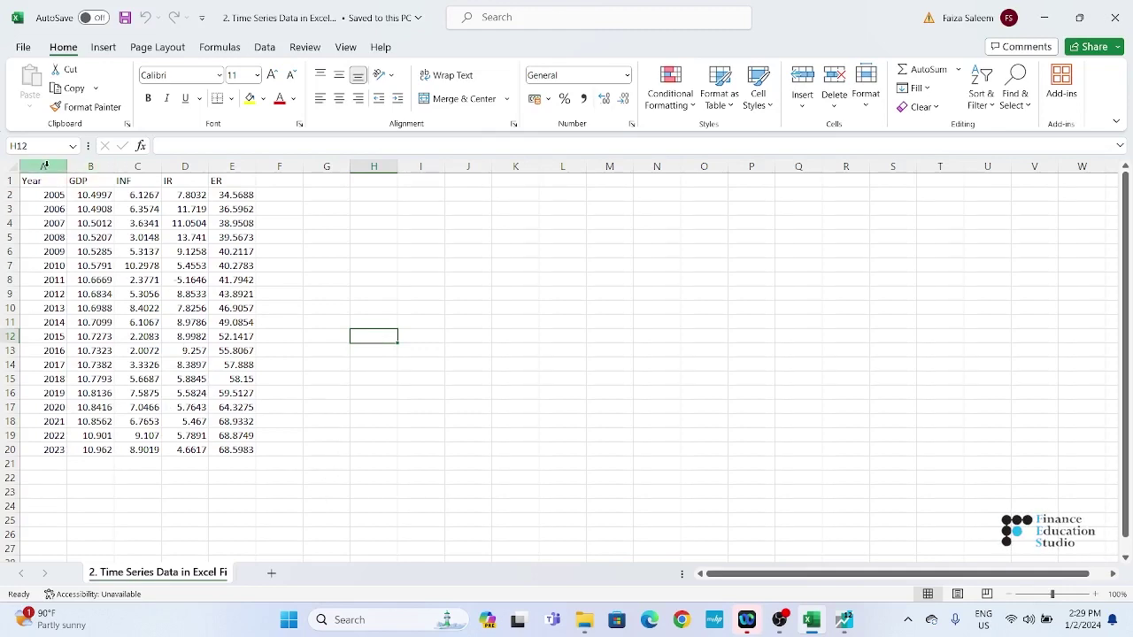
{"action": "left_click_drag", "start_coordinate": [48, 195], "coordinate": [49, 453]}
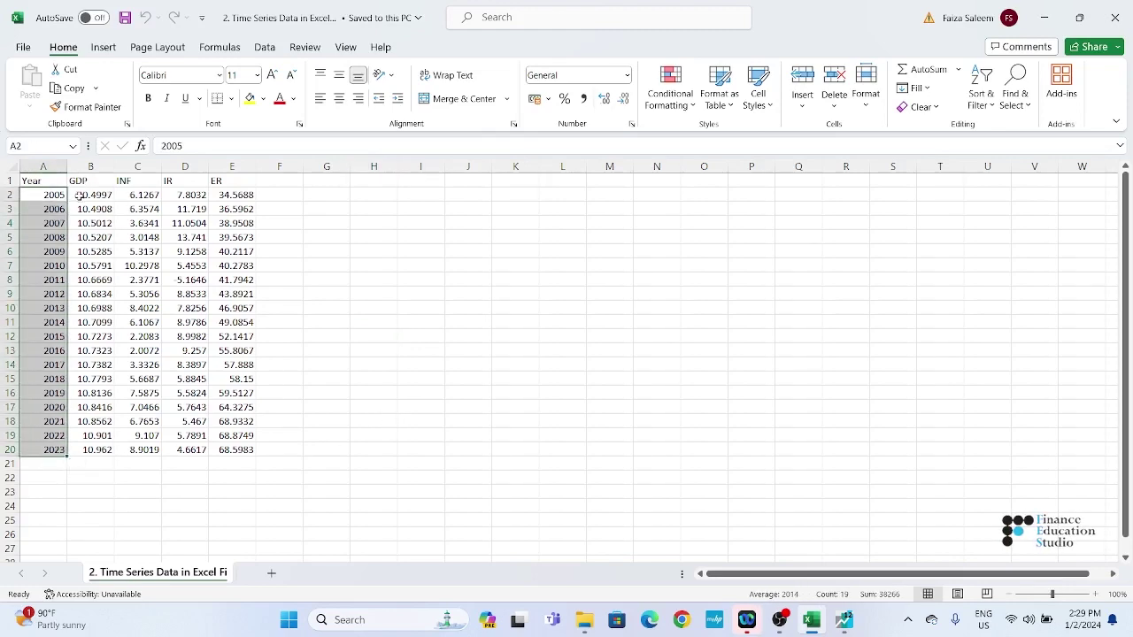
{"action": "left_click_drag", "start_coordinate": [84, 181], "coordinate": [247, 451]}
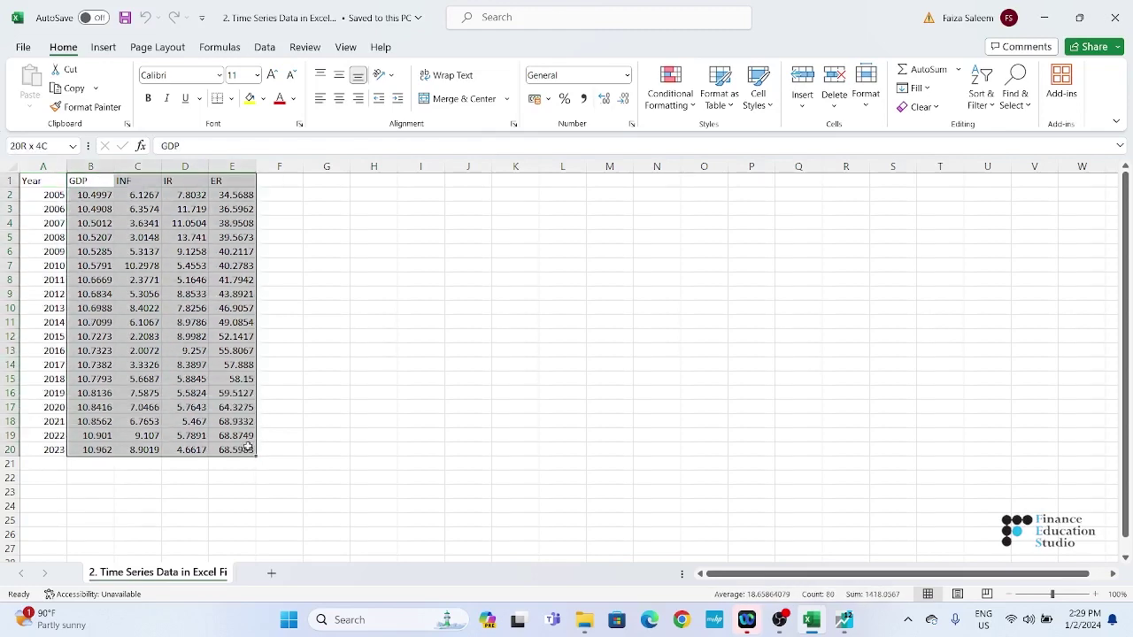
{"action": "left_click", "coordinate": [94, 166]}
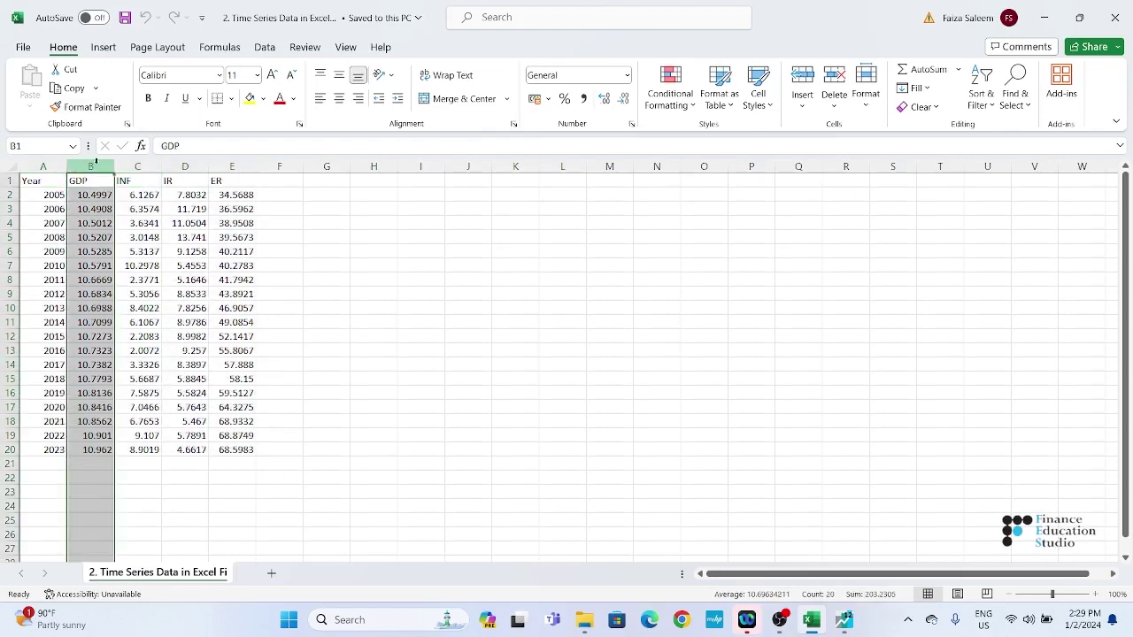
{"action": "left_click_drag", "start_coordinate": [137, 166], "coordinate": [241, 166]}
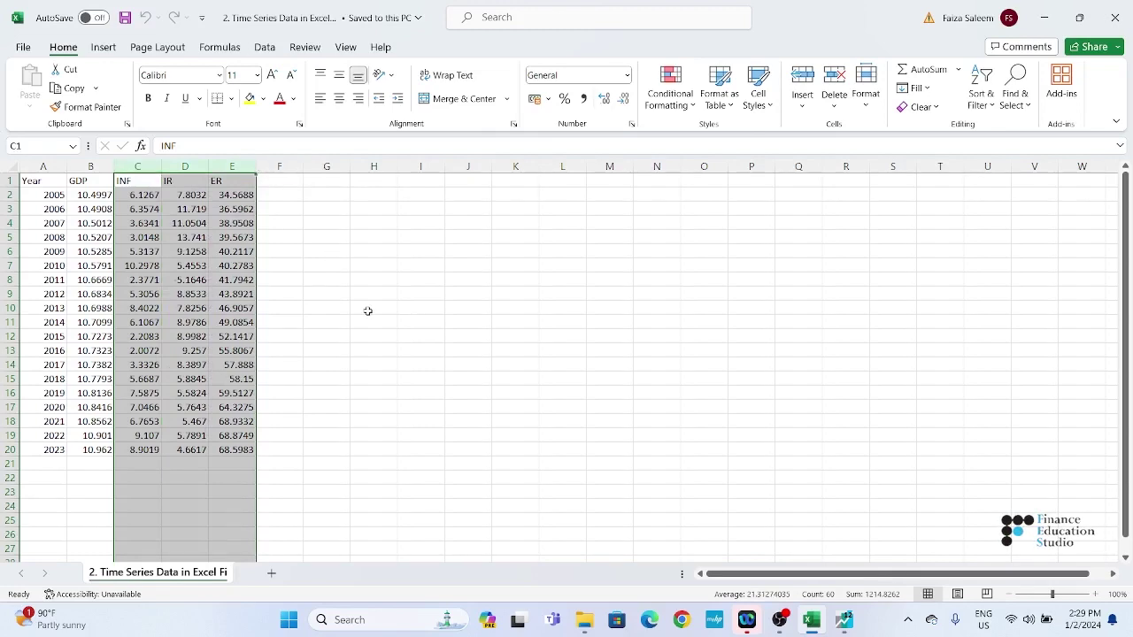
{"action": "left_click", "coordinate": [584, 394]}
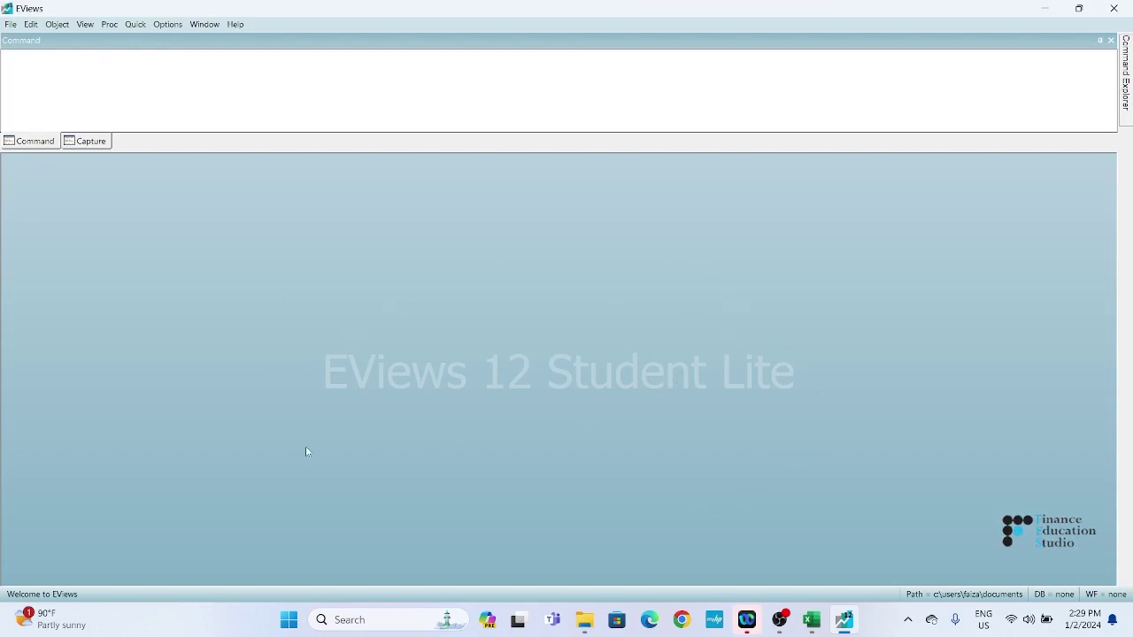
Start Import from File and select the Excel data file in Desktop\Eviews file.
{"action": "left_click", "coordinate": [14, 24]}
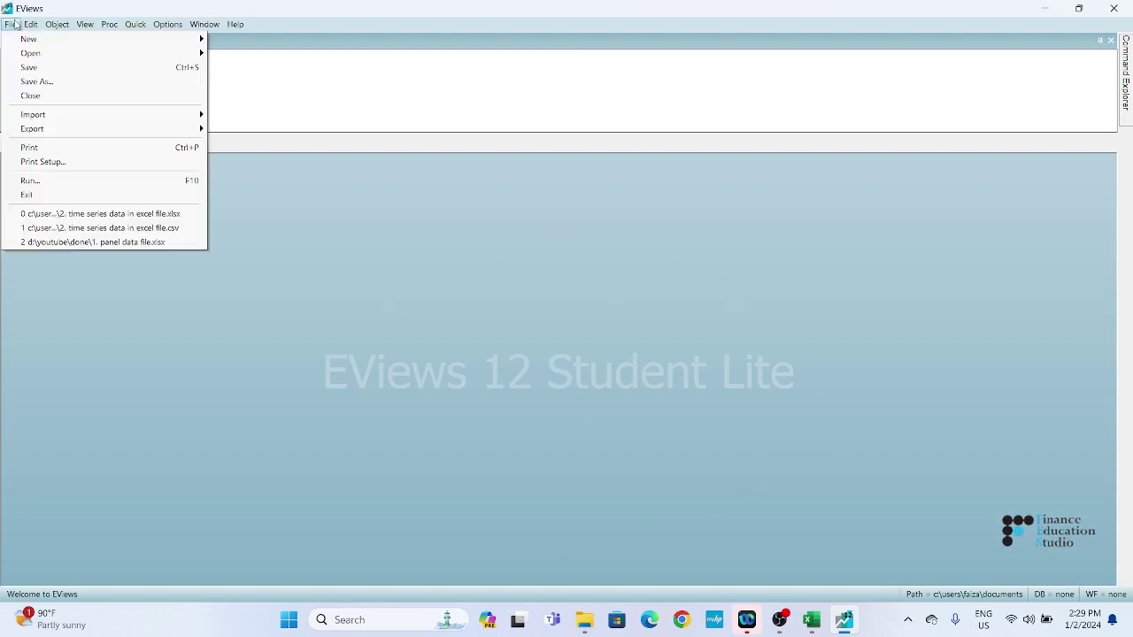
{"action": "mouse_move", "coordinate": [177, 118]}
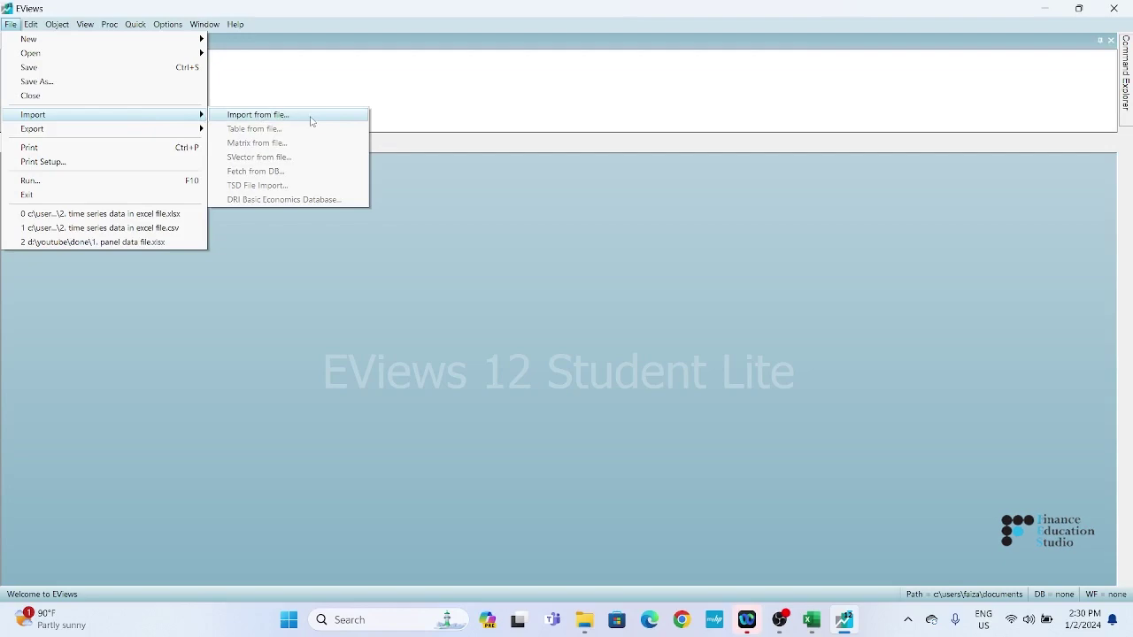
{"action": "left_click", "coordinate": [312, 119]}
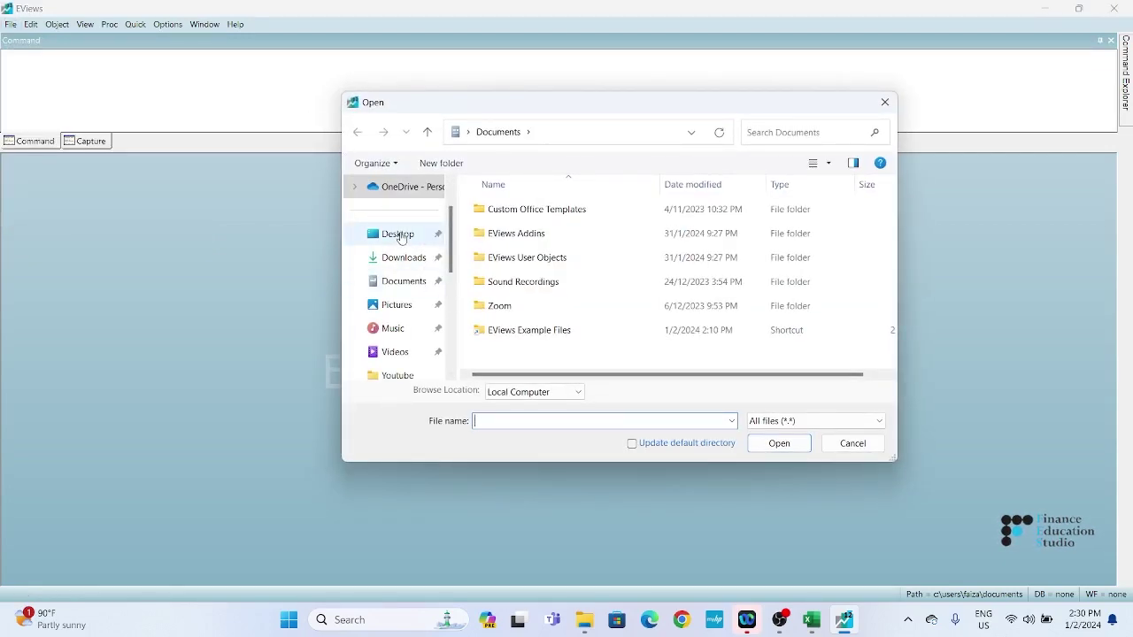
{"action": "left_click", "coordinate": [401, 238]}
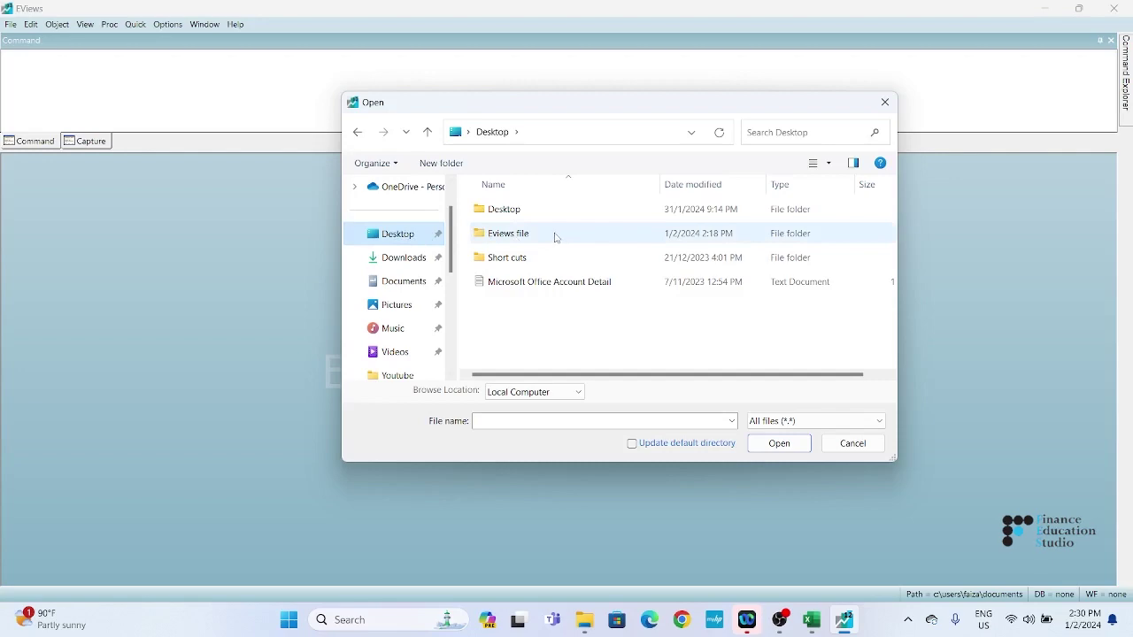
{"action": "double_click", "coordinate": [514, 236]}
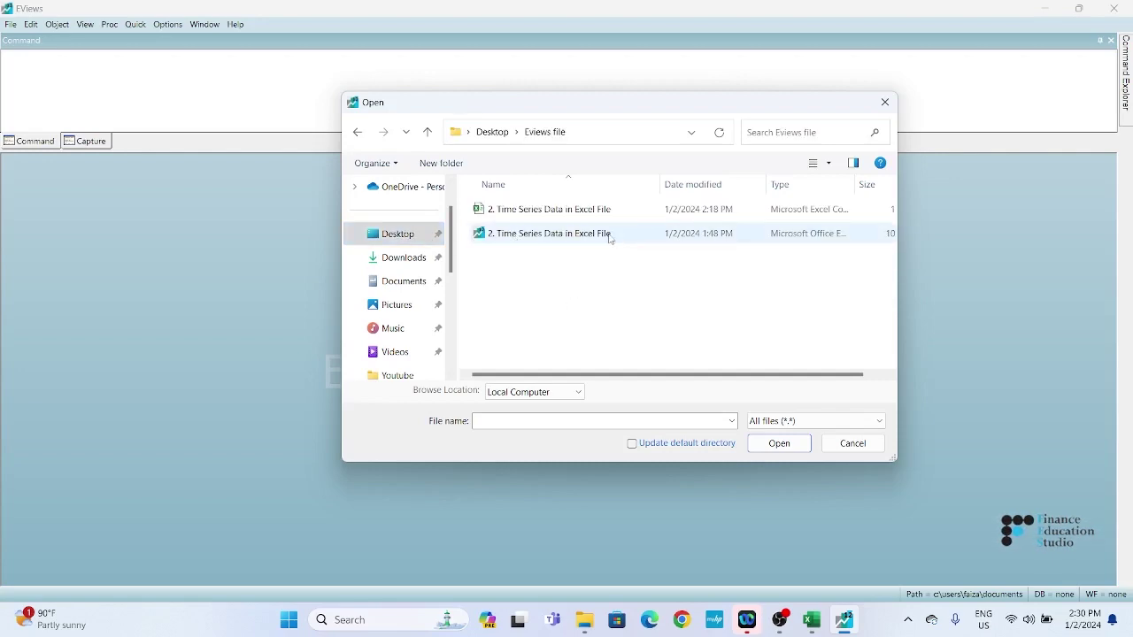
{"action": "left_click", "coordinate": [611, 239]}
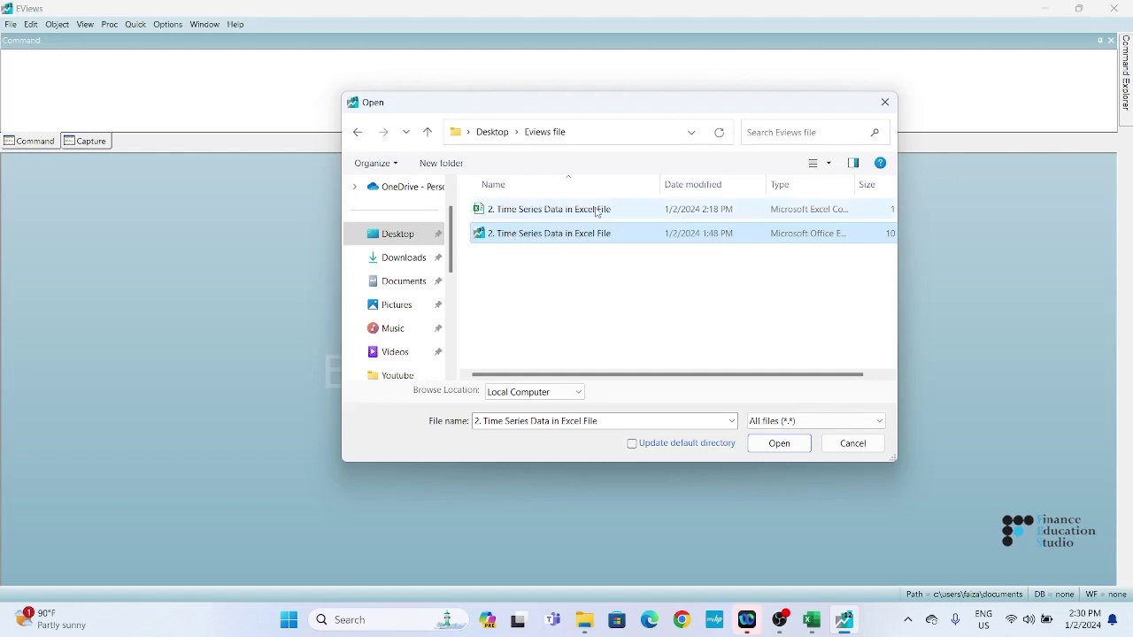
{"action": "left_click", "coordinate": [597, 212]}
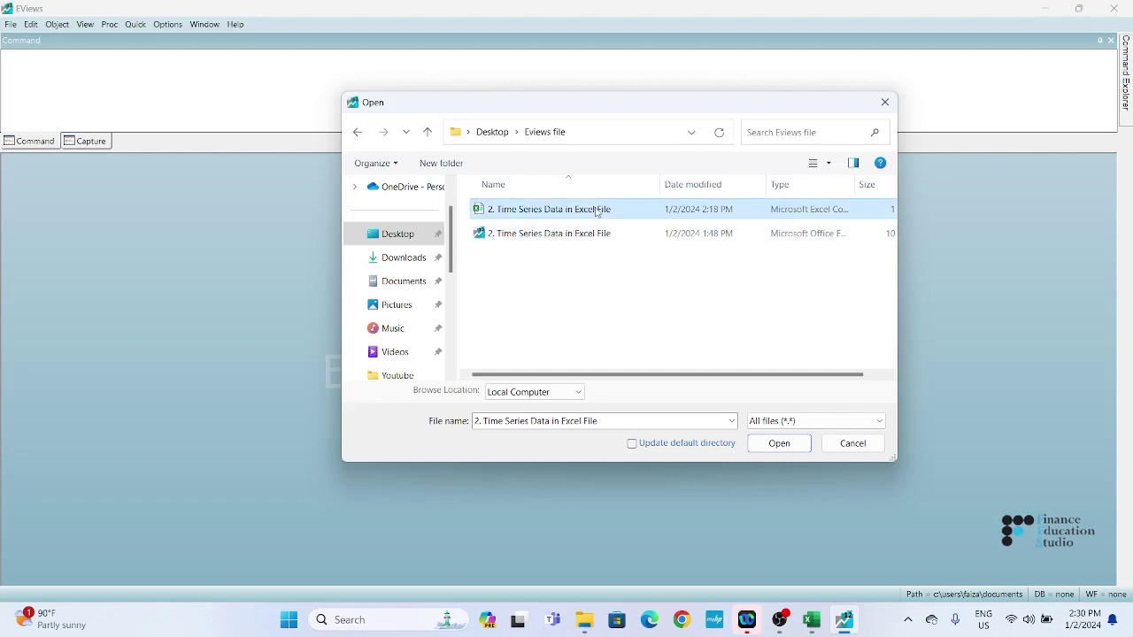
Import the Excel sheet with default range, header and column settings, declining linking.
{"action": "left_click", "coordinate": [780, 443]}
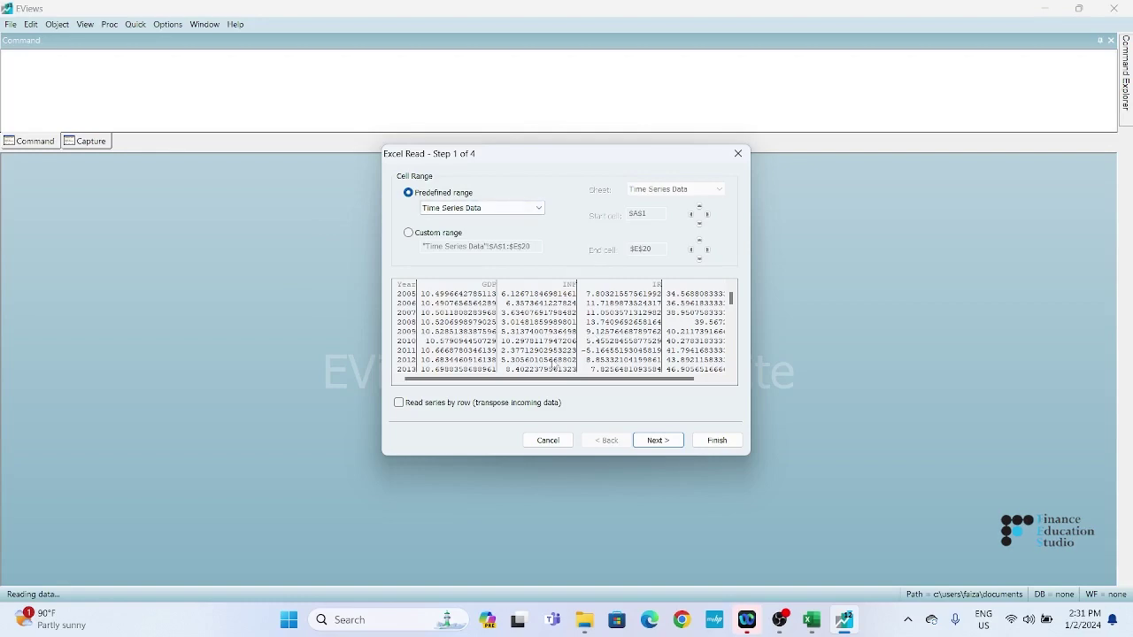
{"action": "left_click", "coordinate": [654, 447]}
{"action": "left_click", "coordinate": [653, 447]}
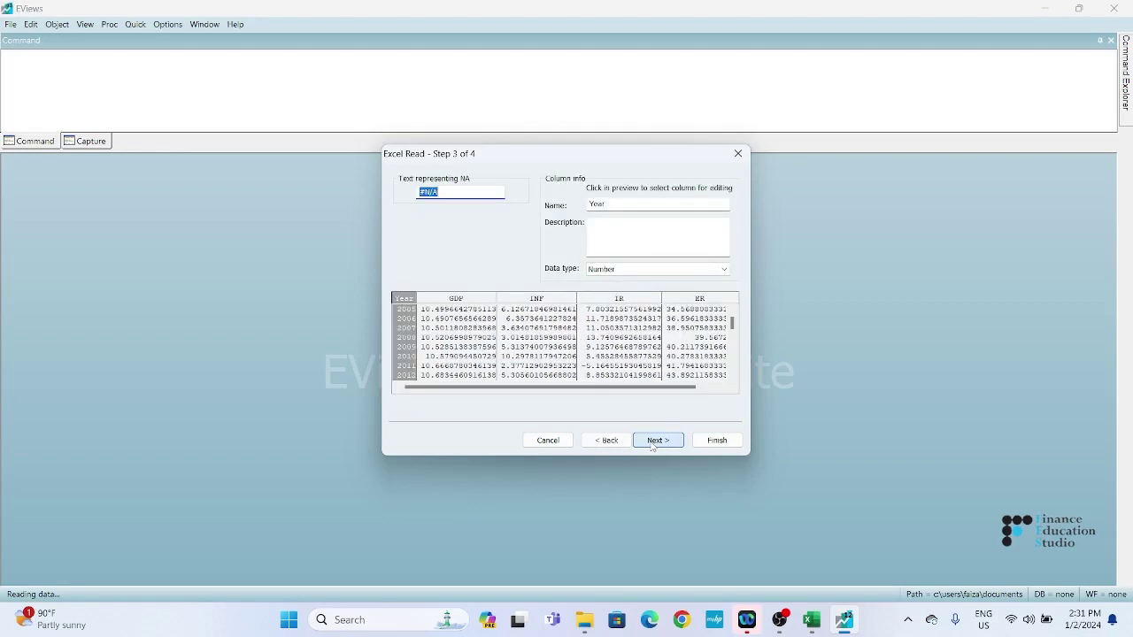
{"action": "left_click", "coordinate": [653, 440]}
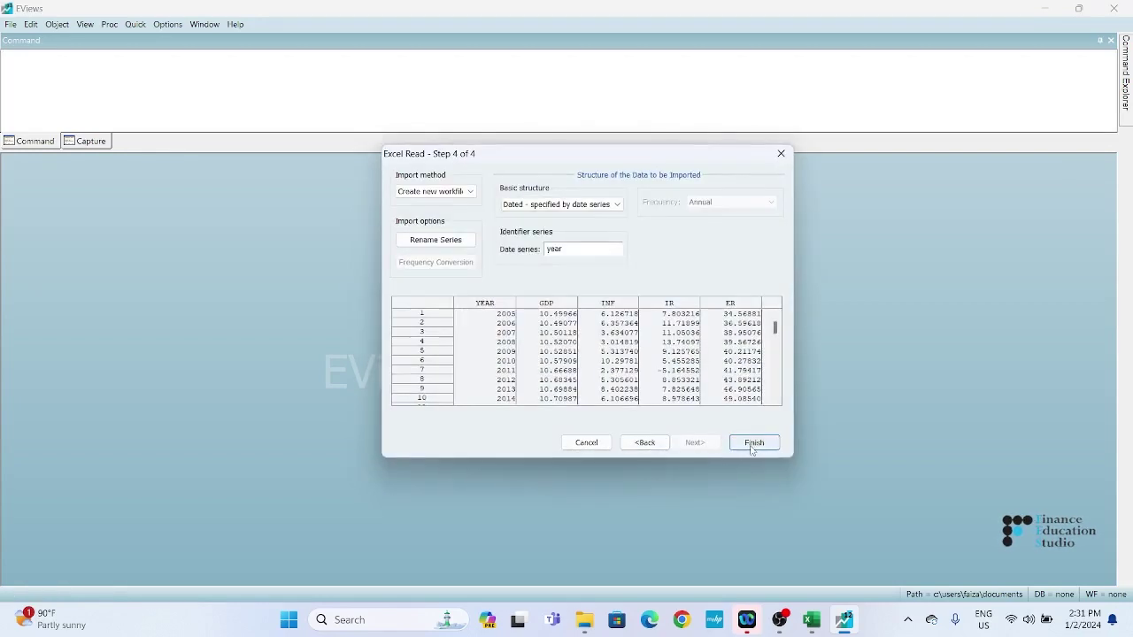
{"action": "left_click", "coordinate": [752, 444]}
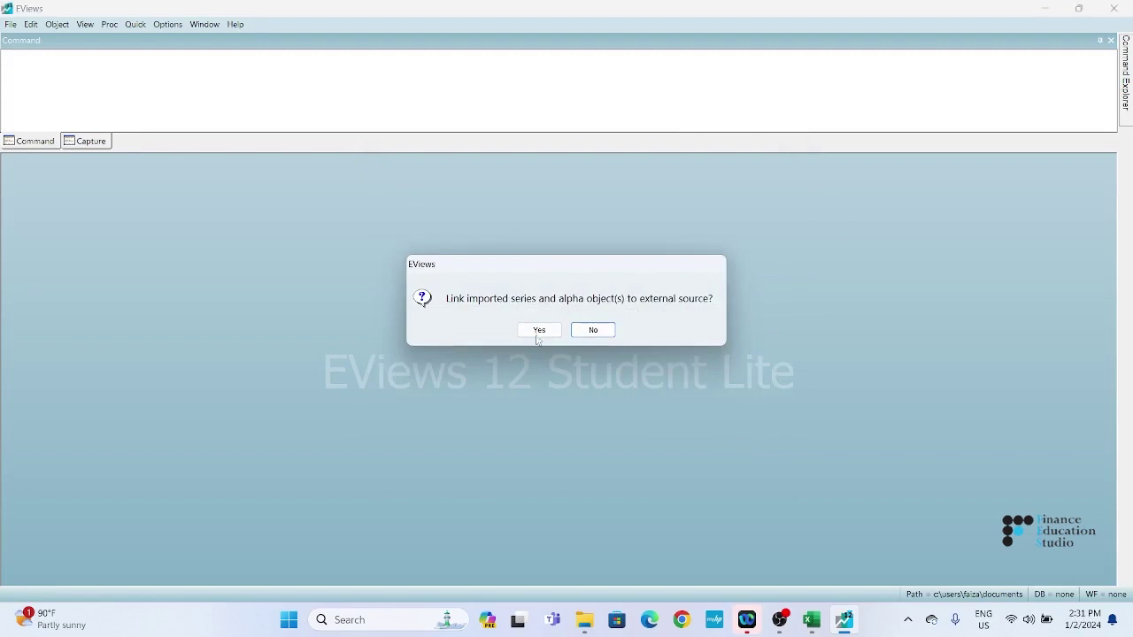
{"action": "left_click", "coordinate": [596, 331]}
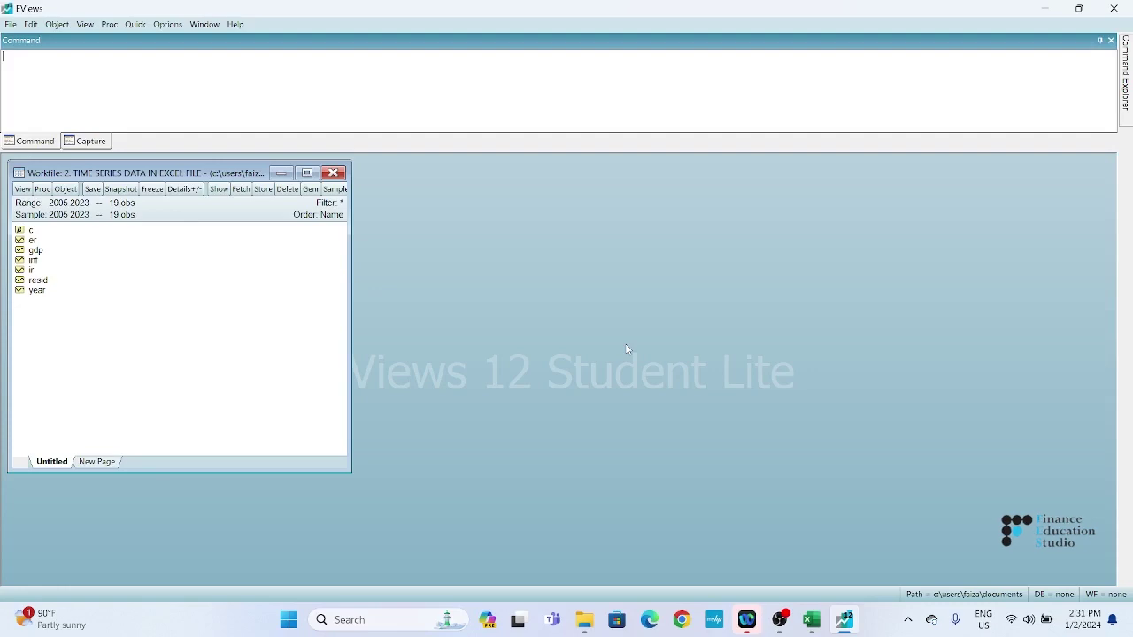
Close the imported workfile window.
{"action": "left_click", "coordinate": [341, 175]}
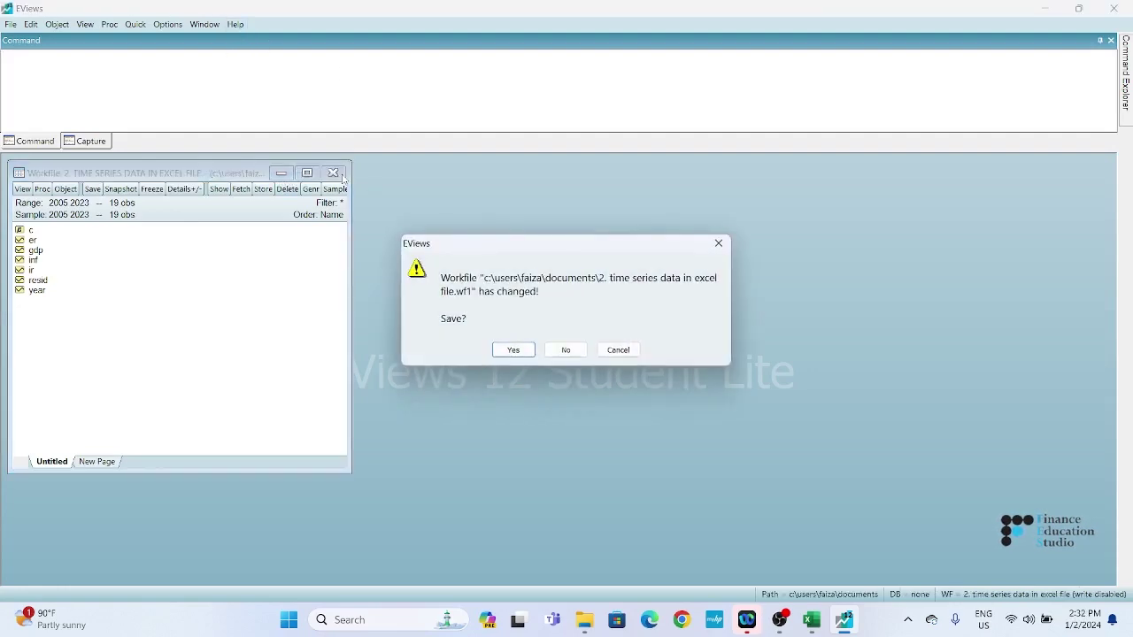
Dismiss the save prompt and choose the Excel workbook as foreign data from Desktop\Eviews file.
{"action": "left_click", "coordinate": [719, 243]}
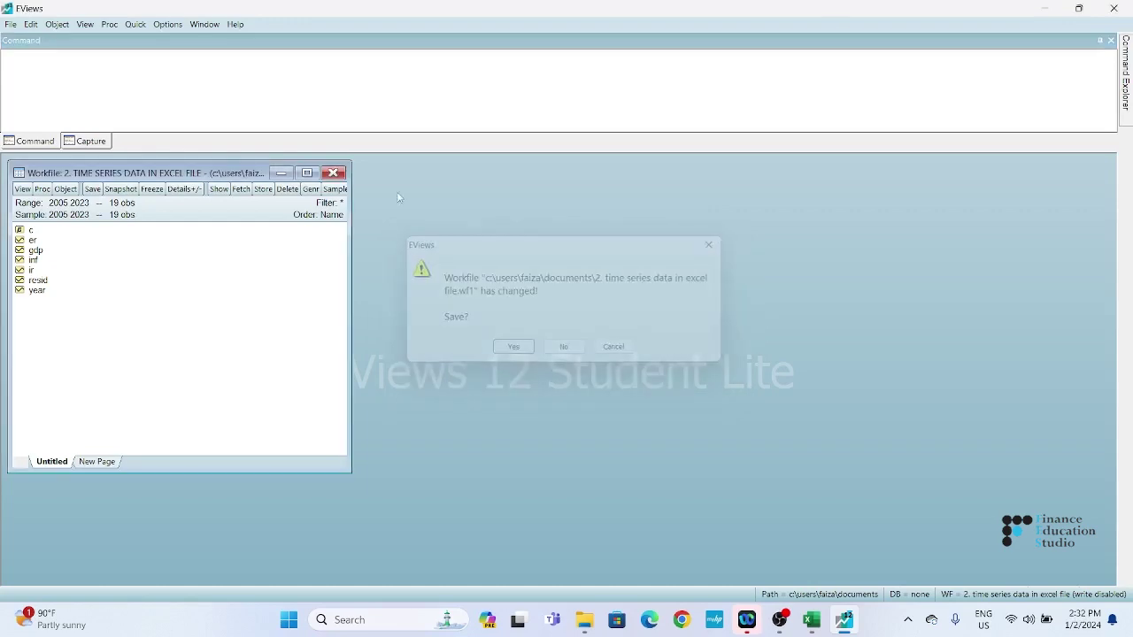
{"action": "left_click", "coordinate": [10, 24]}
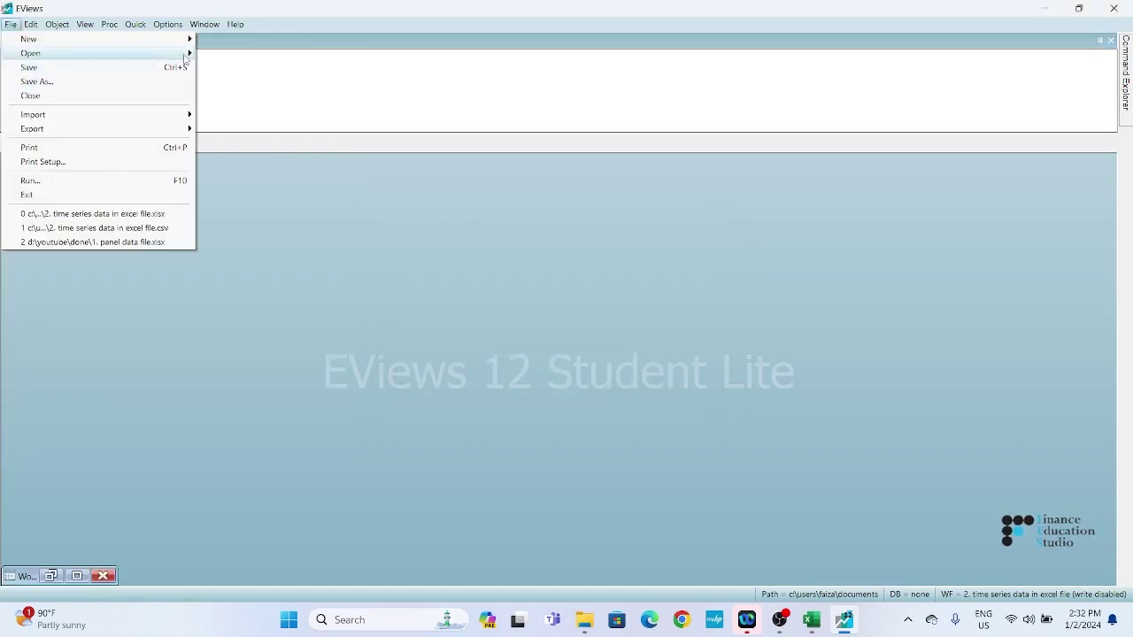
{"action": "mouse_move", "coordinate": [185, 59]}
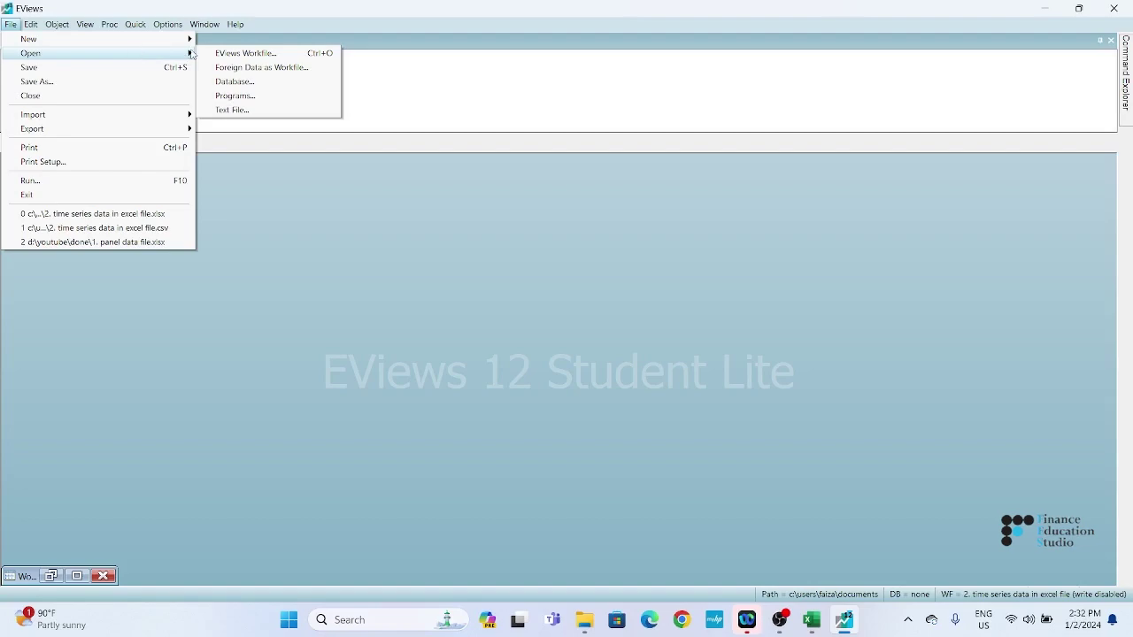
{"action": "left_click", "coordinate": [279, 73]}
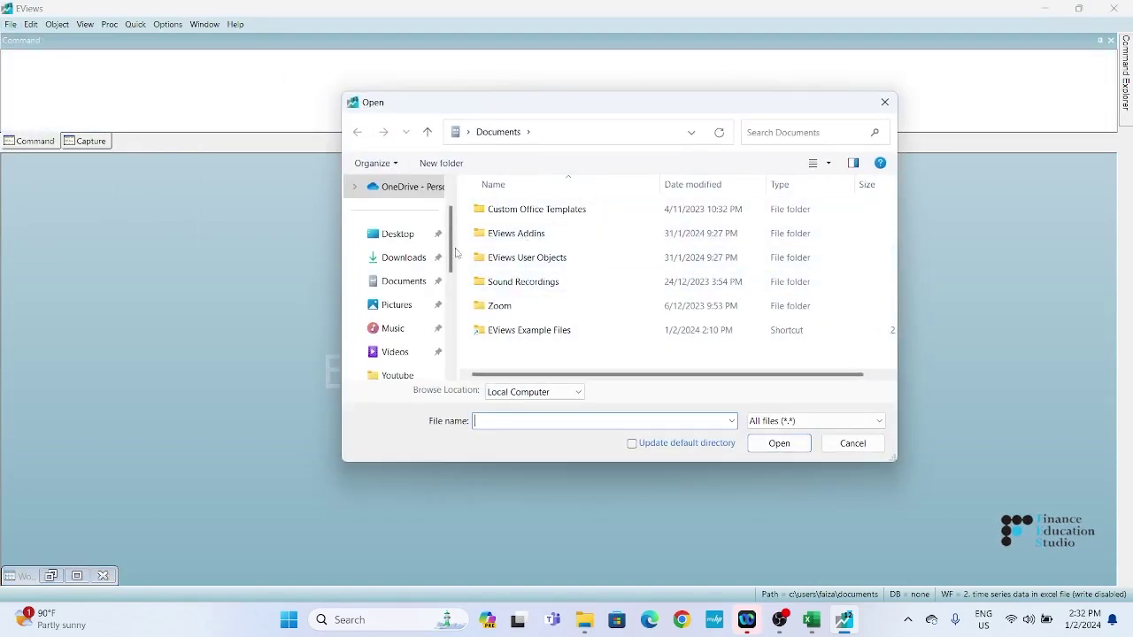
{"action": "left_click", "coordinate": [403, 237]}
{"action": "double_click", "coordinate": [509, 233]}
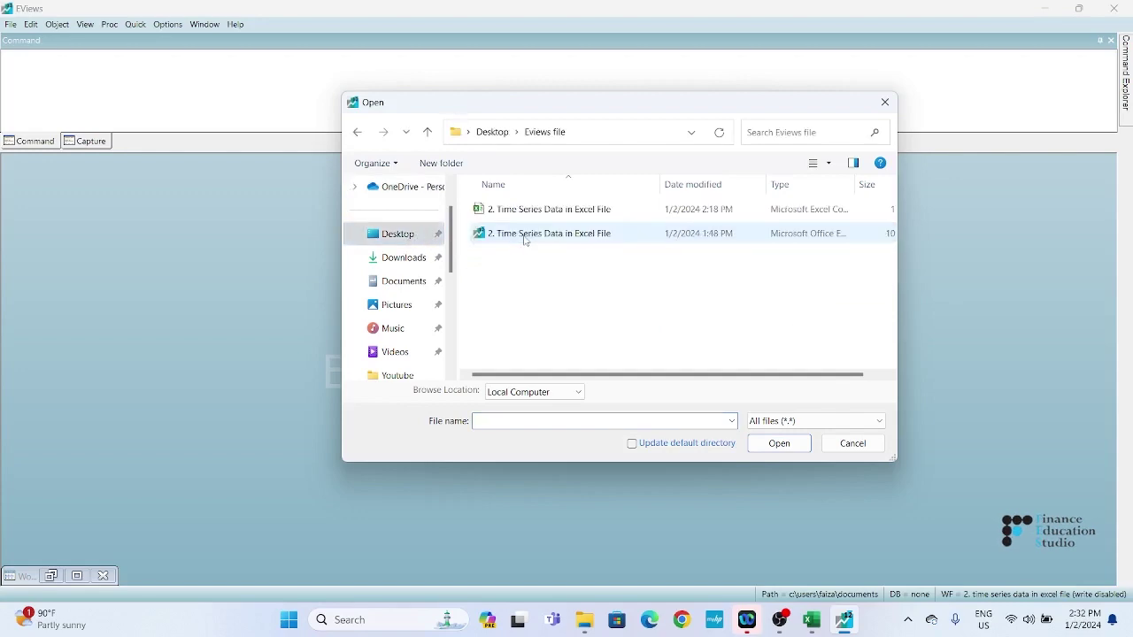
{"action": "left_click", "coordinate": [549, 235]}
Import the workbook with default range, header and column settings into a new workfile.
{"action": "left_click", "coordinate": [783, 443]}
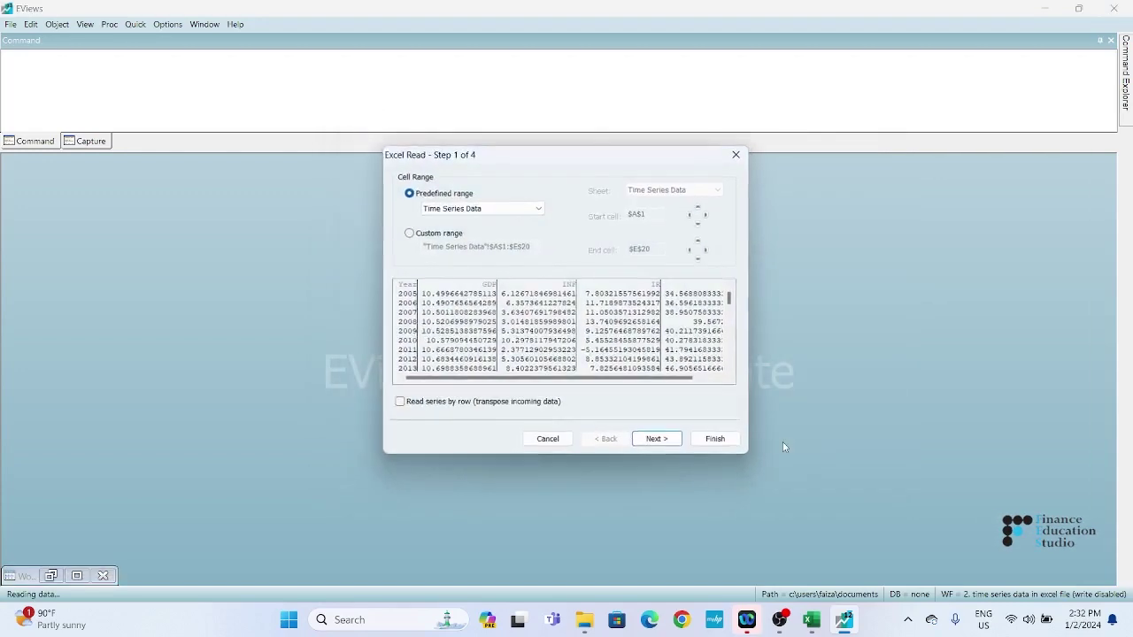
{"action": "left_click", "coordinate": [662, 443]}
{"action": "left_click", "coordinate": [666, 444]}
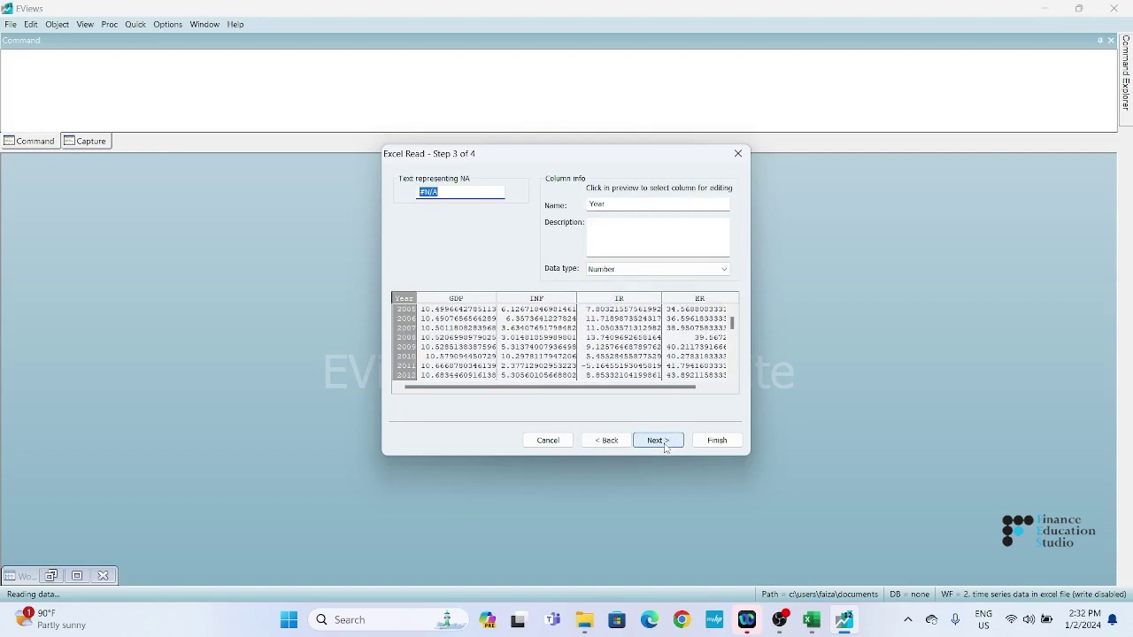
{"action": "left_click", "coordinate": [665, 446]}
{"action": "left_click", "coordinate": [751, 444]}
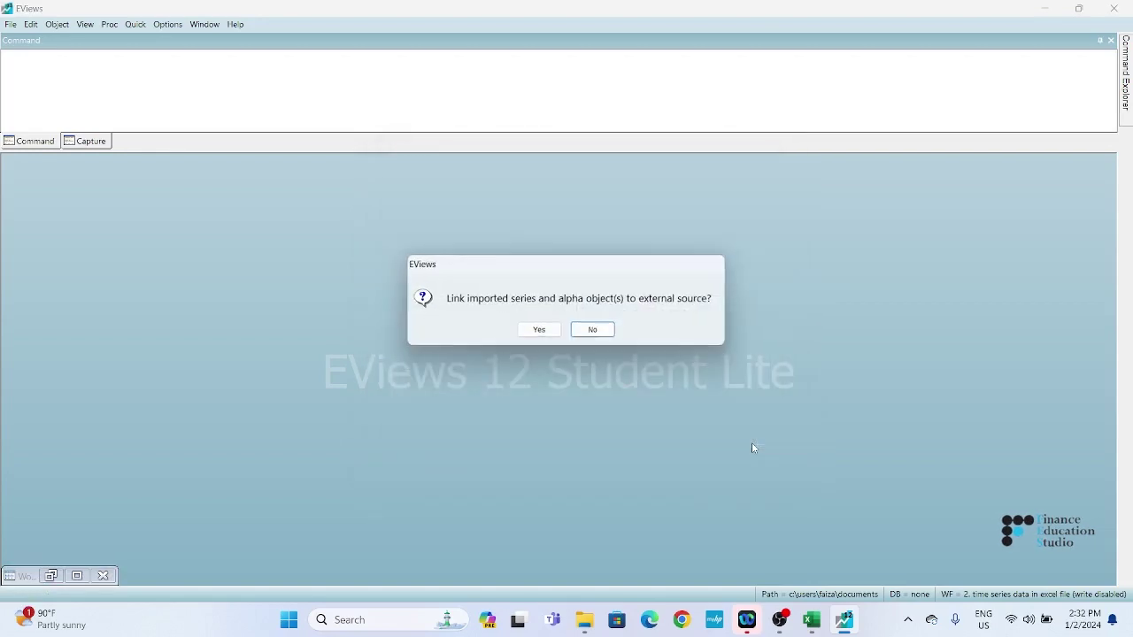
{"action": "left_click", "coordinate": [590, 332]}
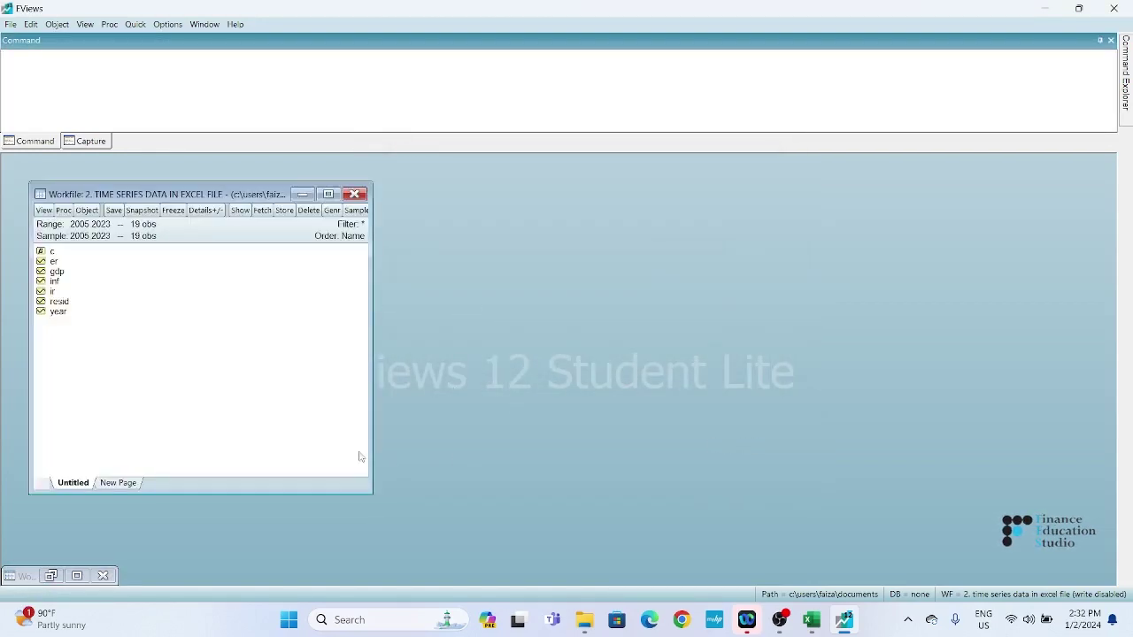